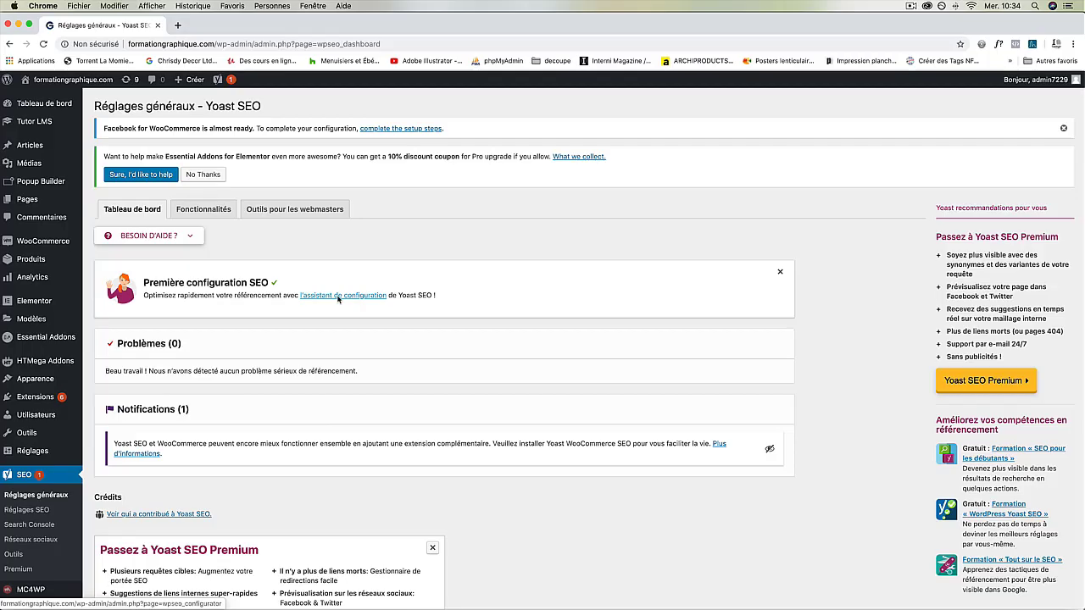
In the Yoast SEO configuration assistant, declare the site live and ready for indexing (Option A) and set its type to Une boutique en ligne
click(338, 296)
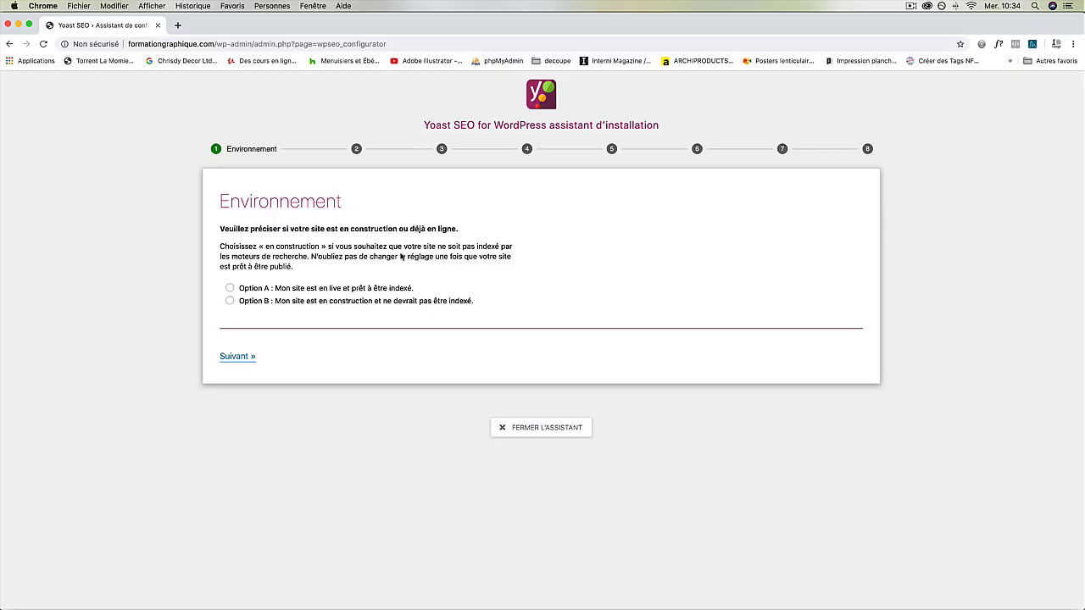
click(296, 288)
click(240, 358)
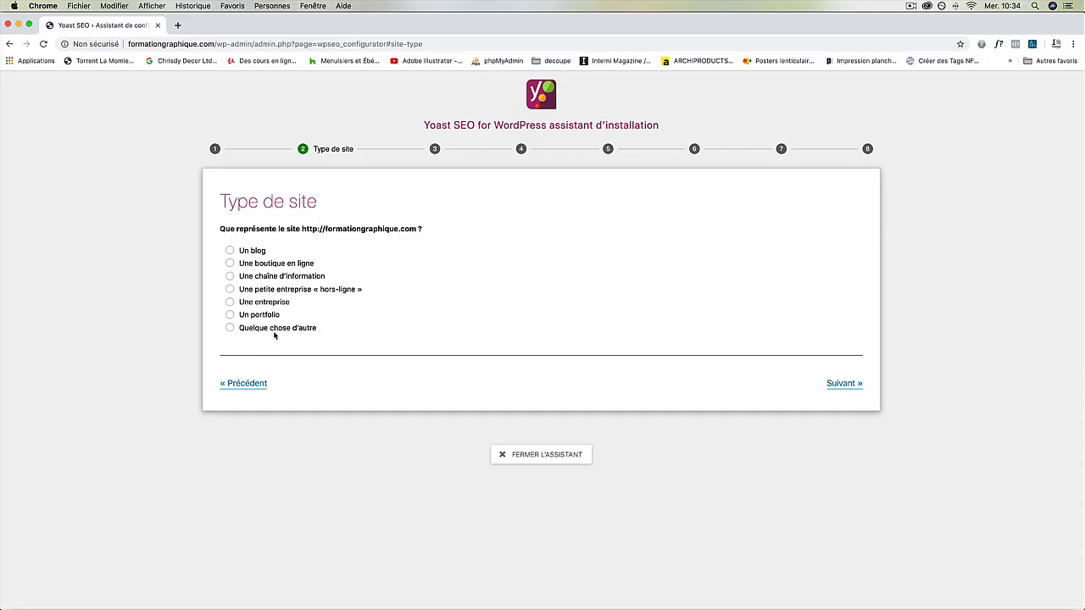
click(229, 262)
click(848, 385)
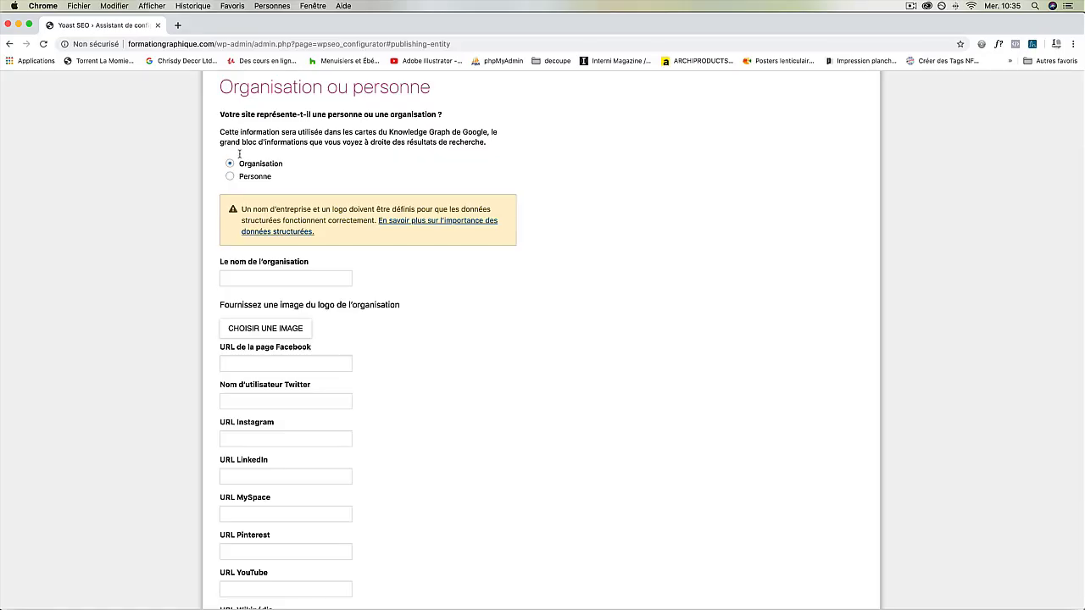
click(229, 178)
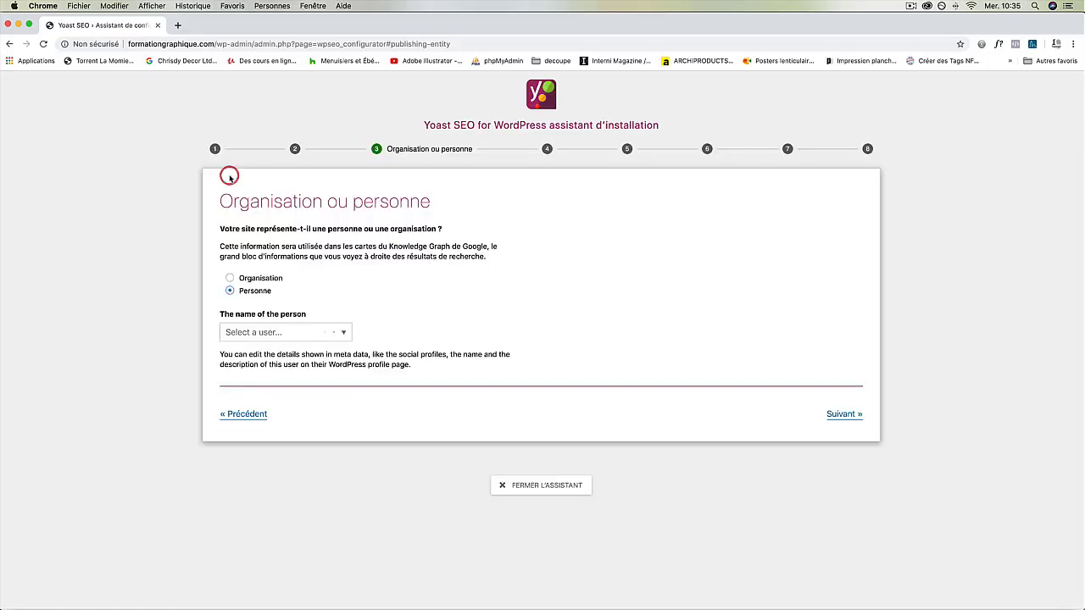
click(289, 333)
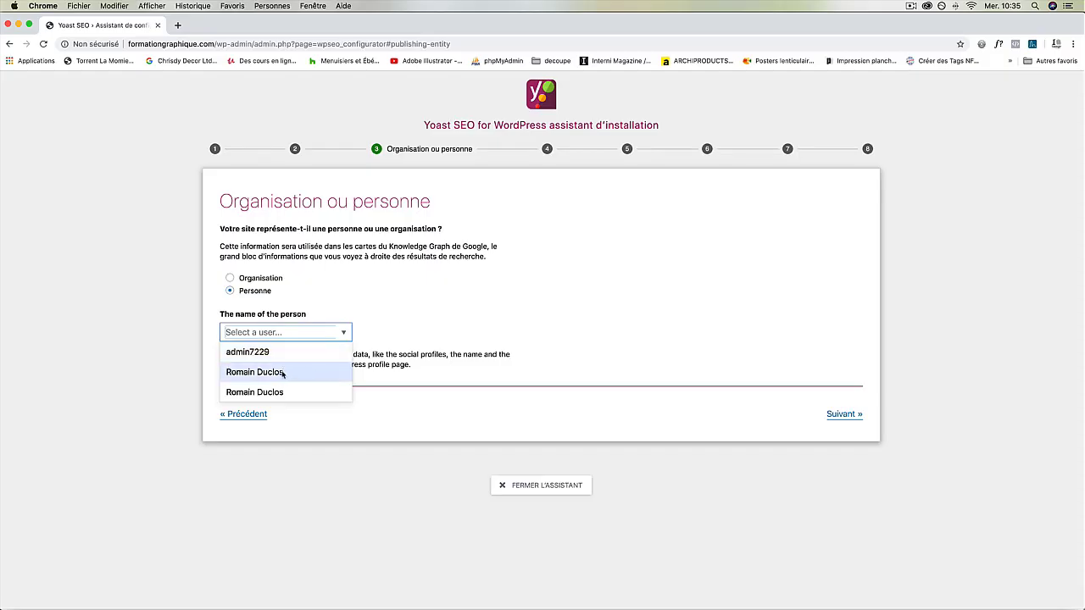
click(328, 289)
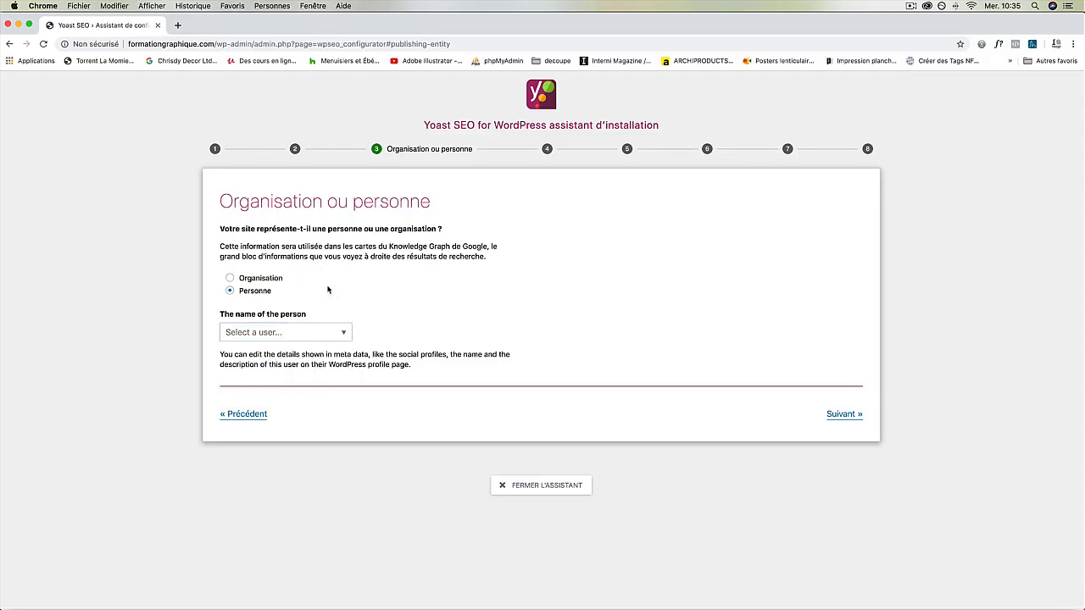
Declare that the site represents an organisation and enter Formation Graphique as the organisation's name
click(264, 278)
scroll(485, 335, down, 3)
scroll(484, 335, down, 3)
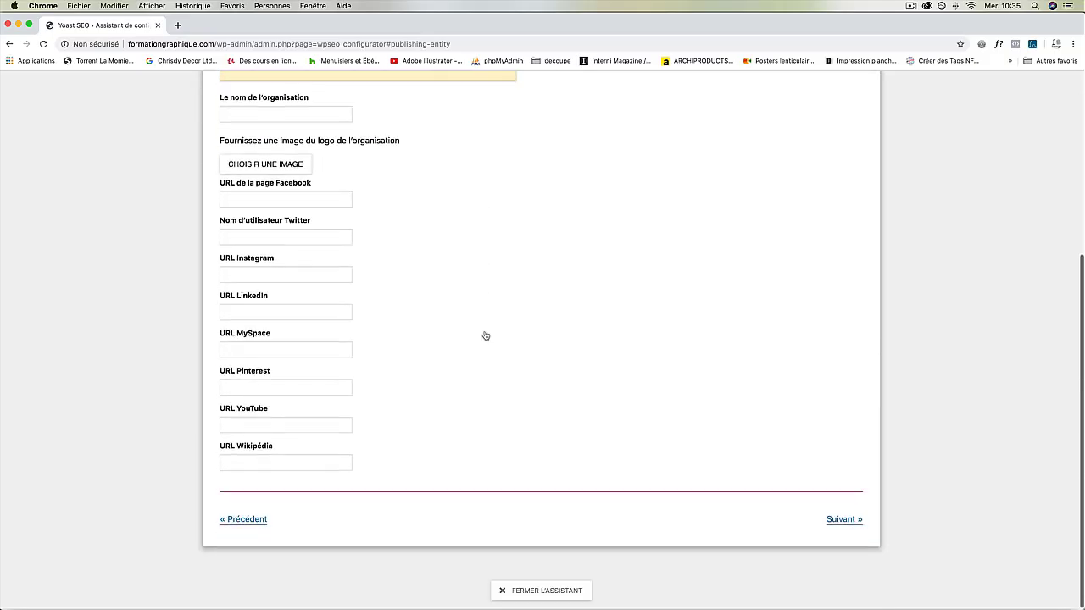
scroll(485, 334, up, 6)
scroll(485, 335, down, 1)
click(286, 328)
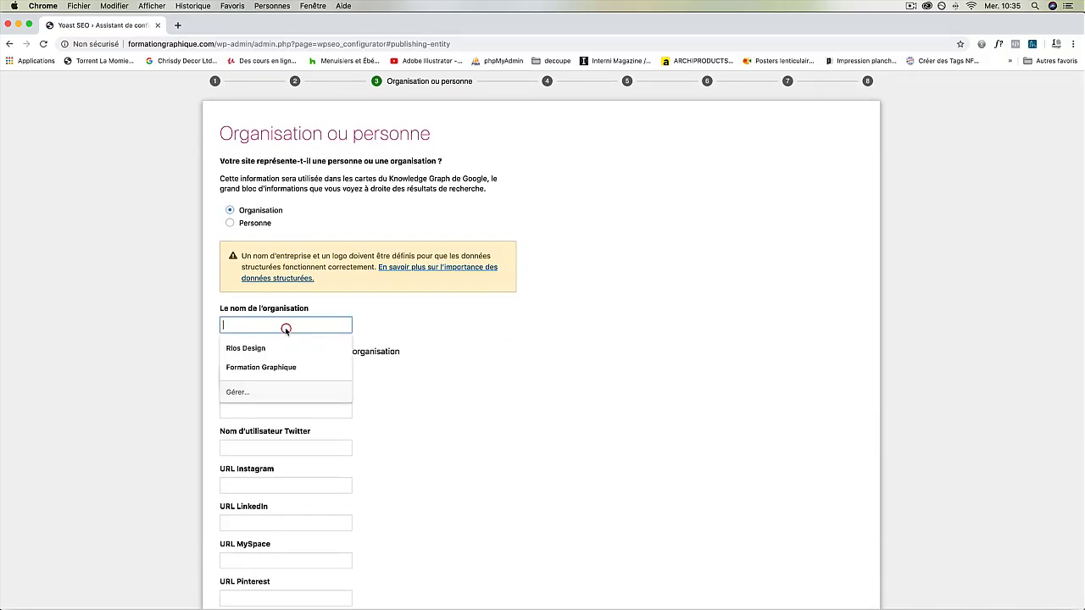
text(Formatoin)
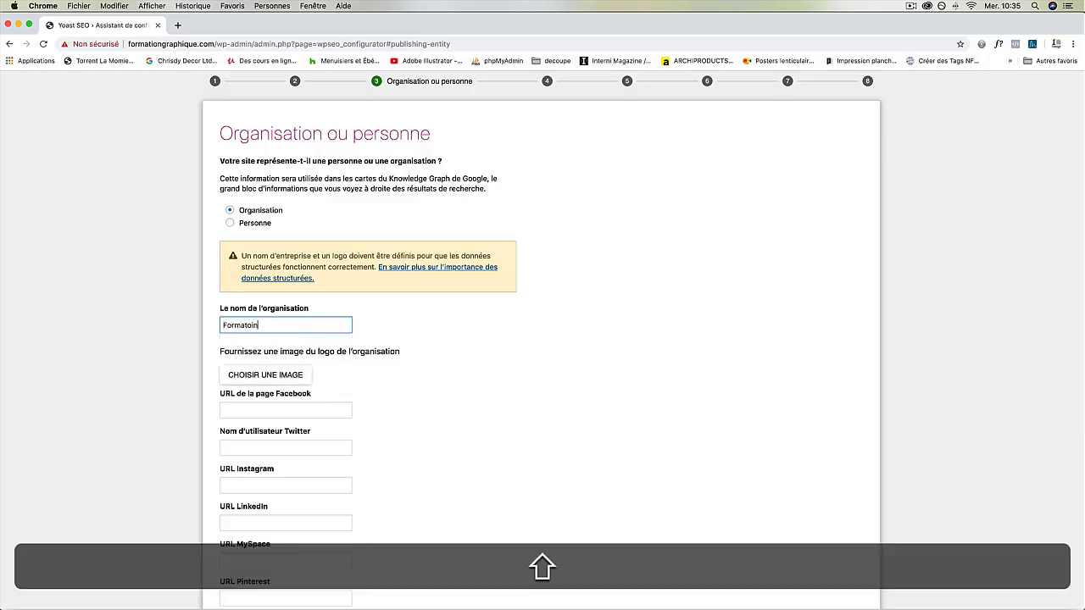
key(BackSpace)
key(BackSpace)
key(BackSpace)
text(ion Graphique)
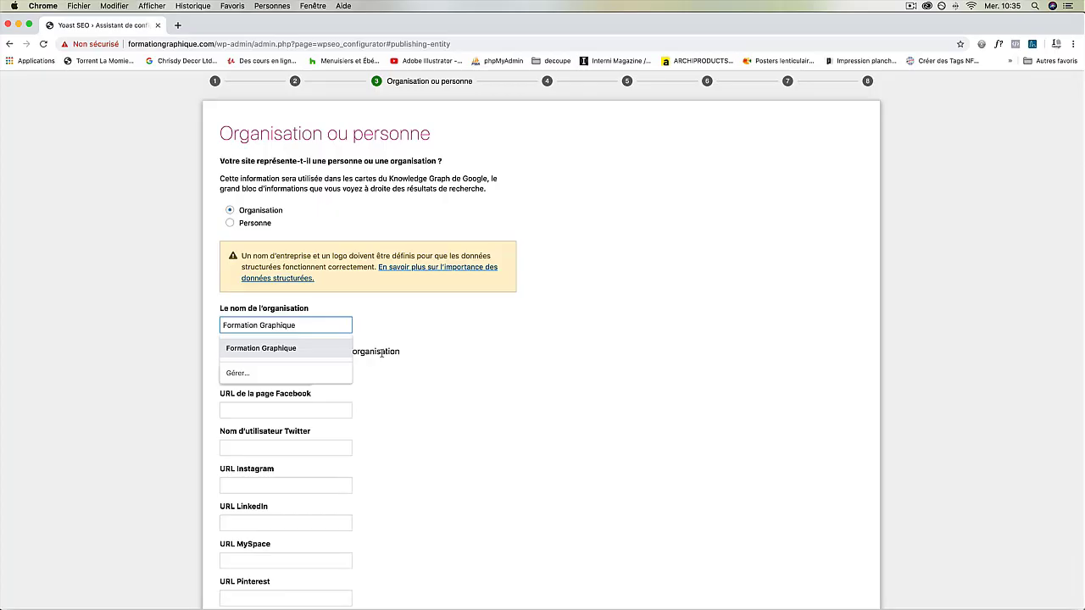
click(625, 413)
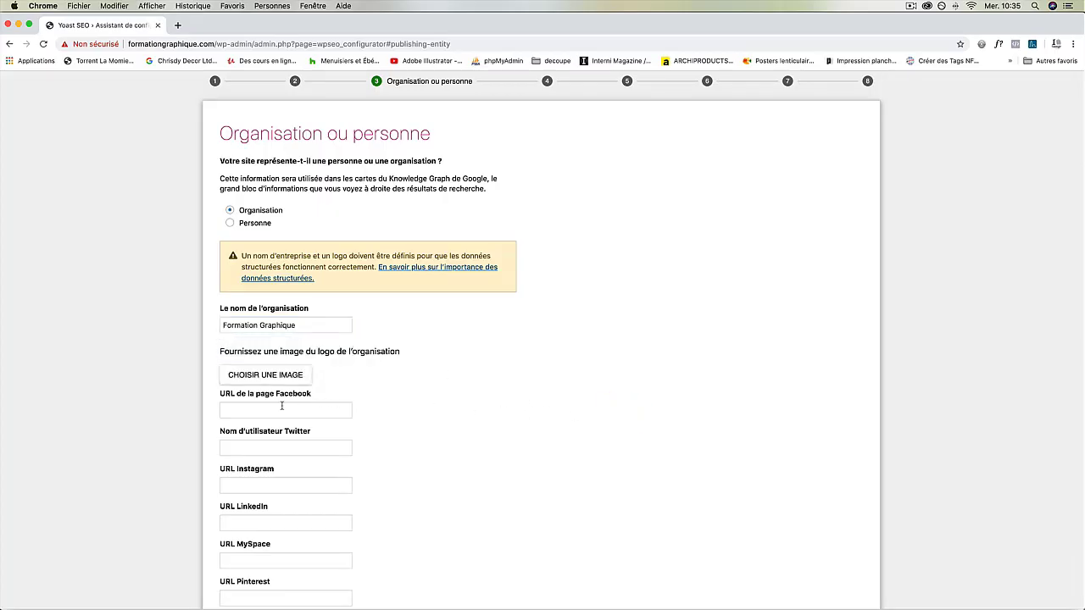
Use the Graphimeo logo image logo-final-300.png from the media library as the organisation's logo
click(280, 375)
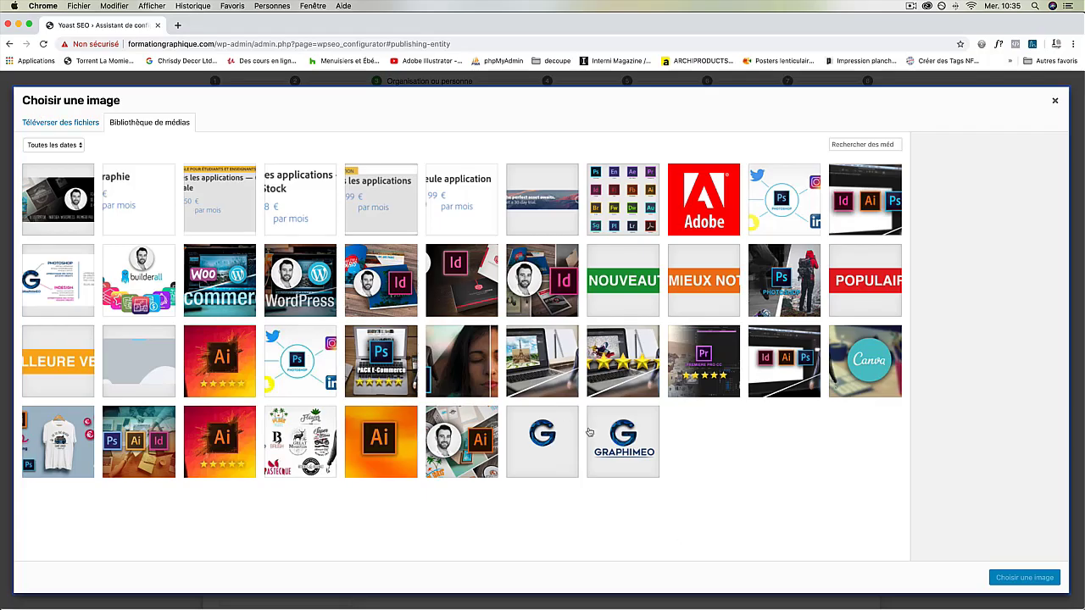
click(627, 436)
click(1039, 578)
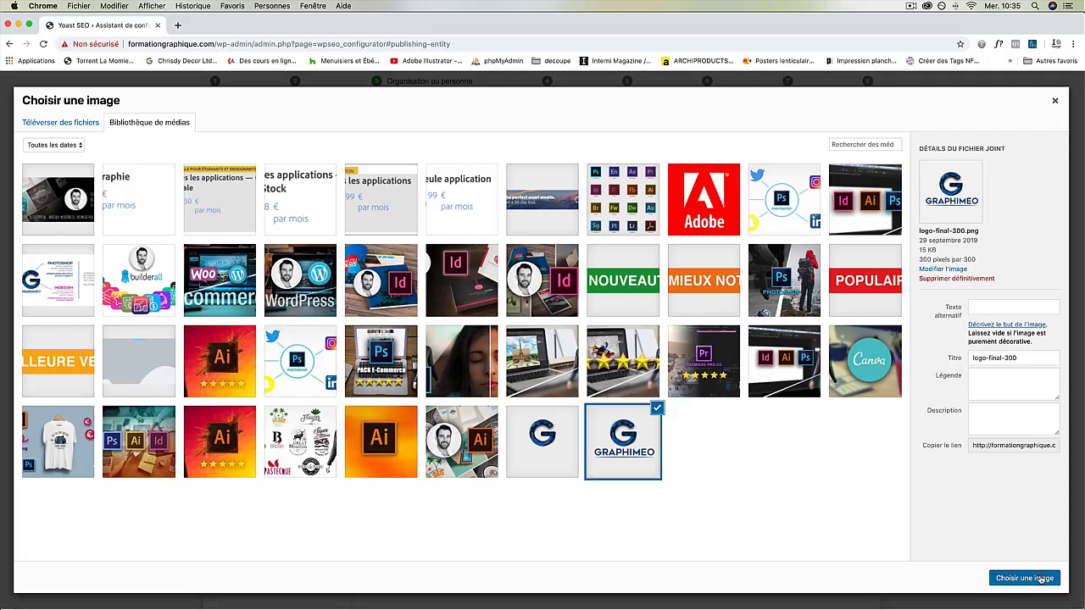
Leave the social profile fields empty and continue to the search engine visibility stage of the assistant
scroll(522, 470, down, 4)
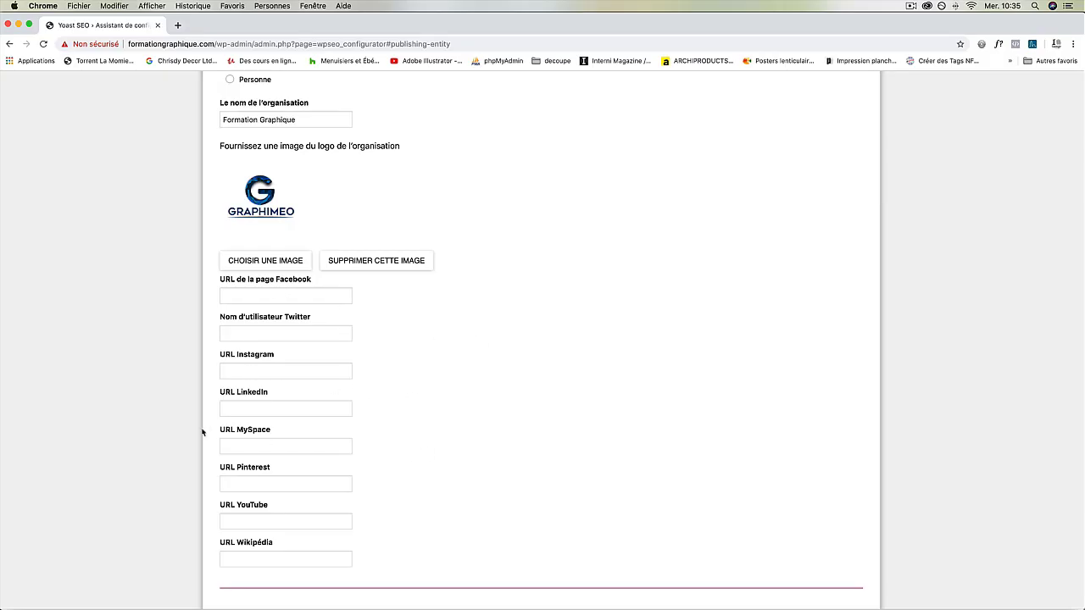
scroll(254, 410, down, 1)
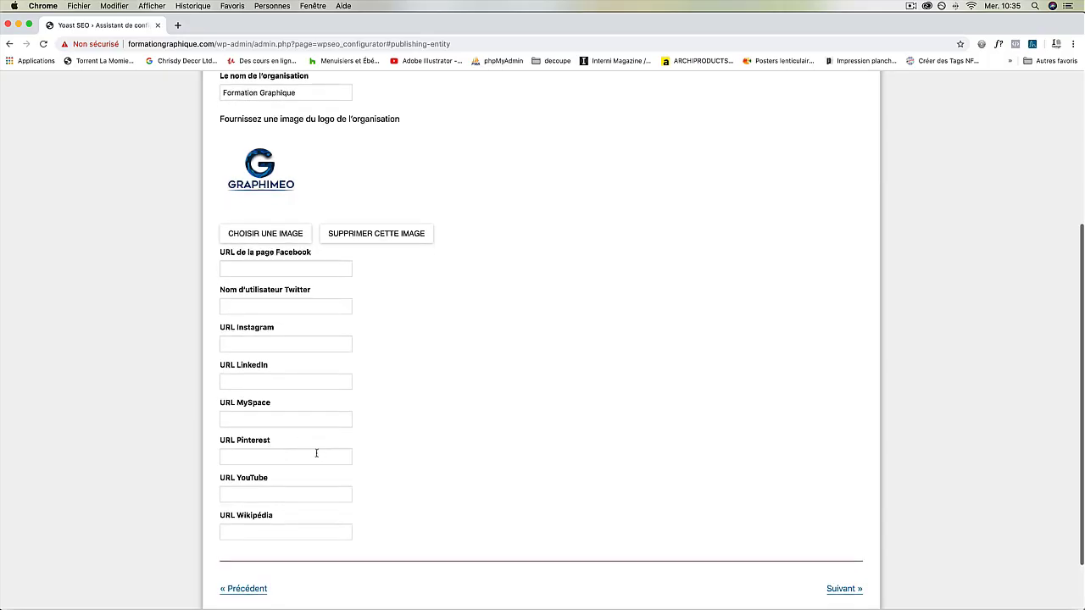
scroll(441, 402, down, 2)
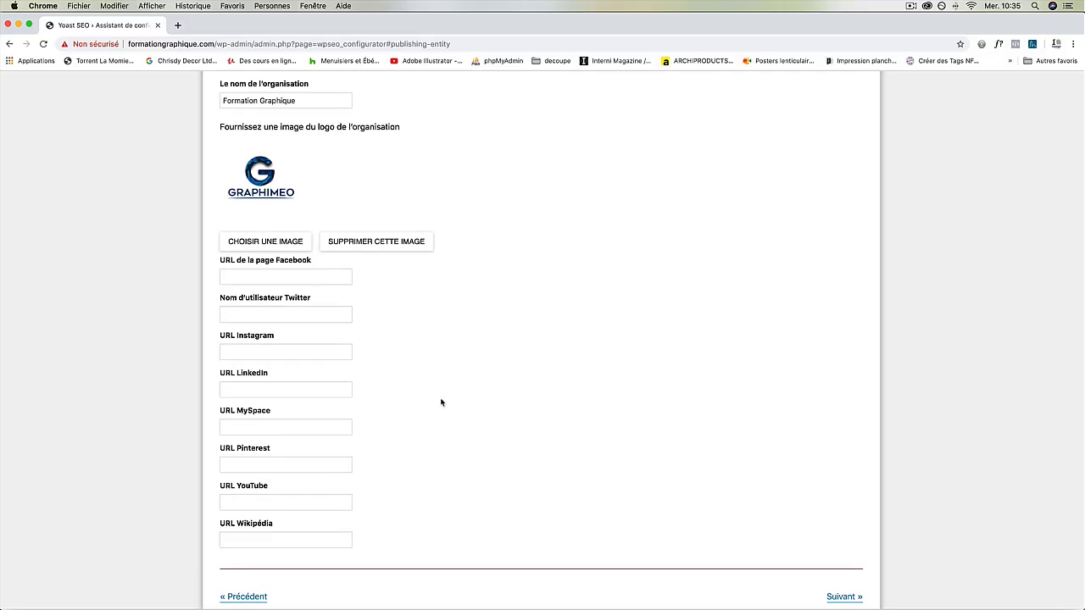
scroll(442, 403, down, 1)
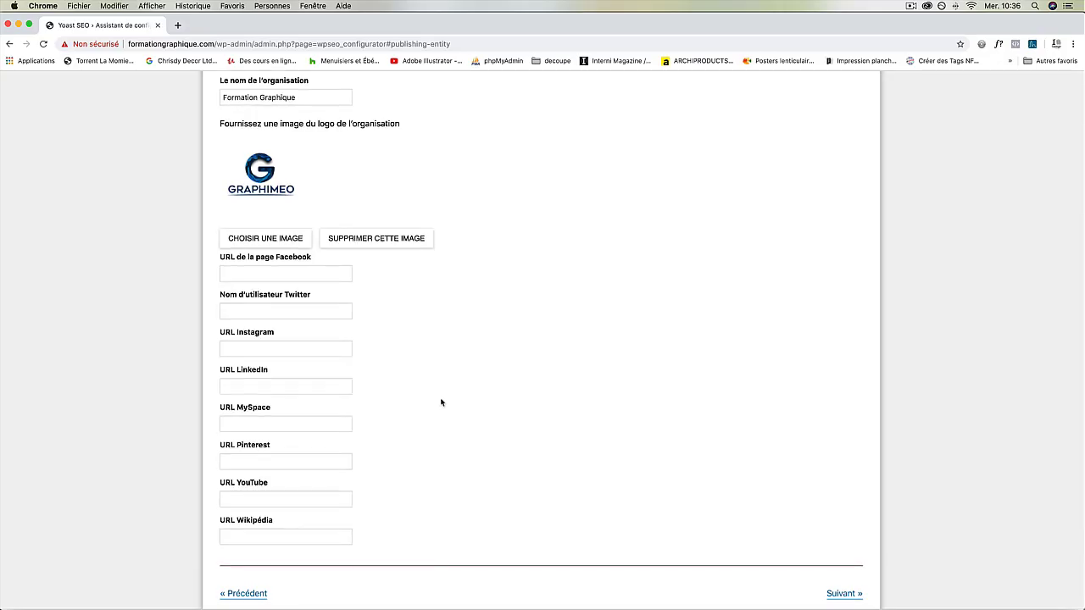
scroll(813, 533, down, 2)
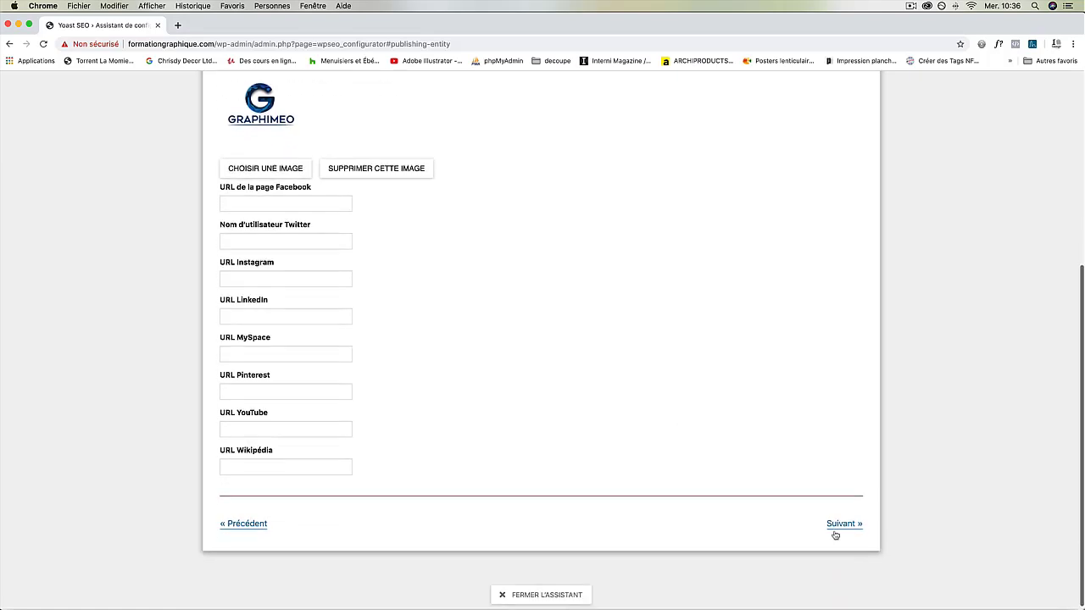
click(835, 530)
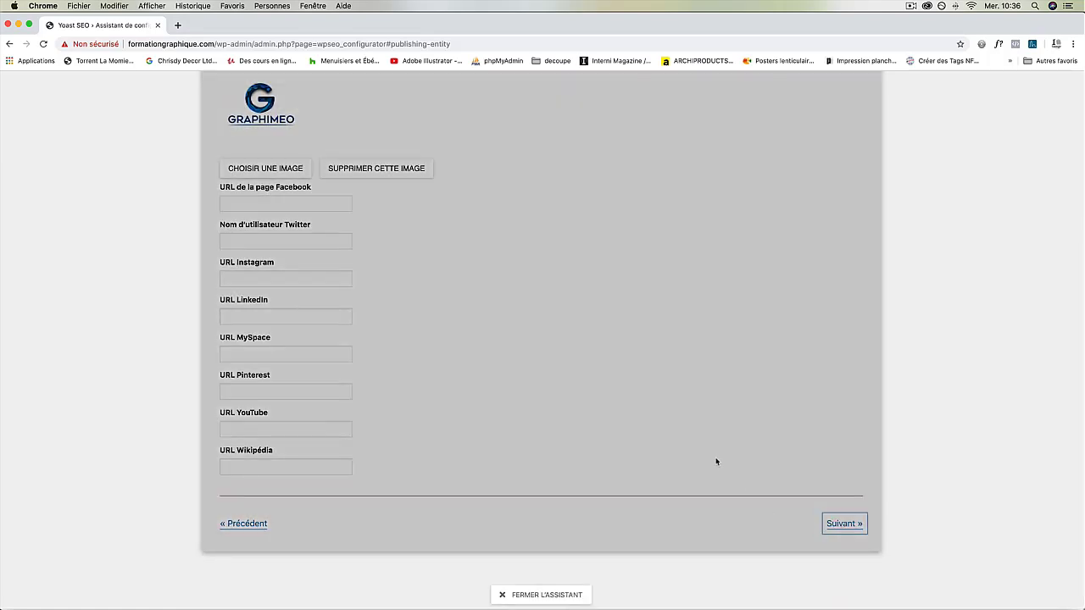
Exclude the content types Mes modèles and Produits from search results by setting both to Non
scroll(716, 462, up, 3)
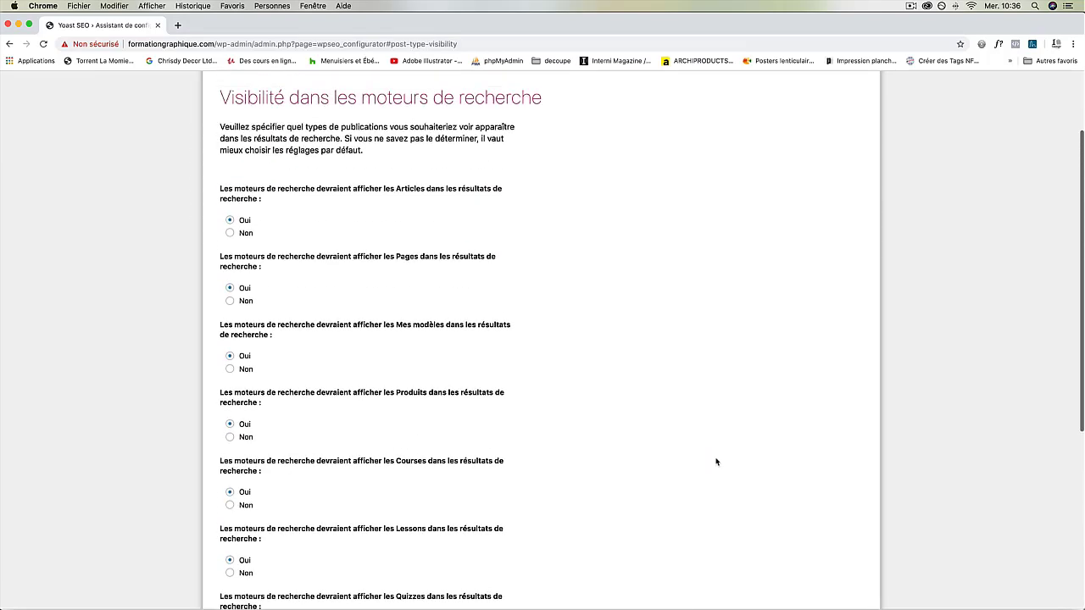
scroll(716, 462, up, 2)
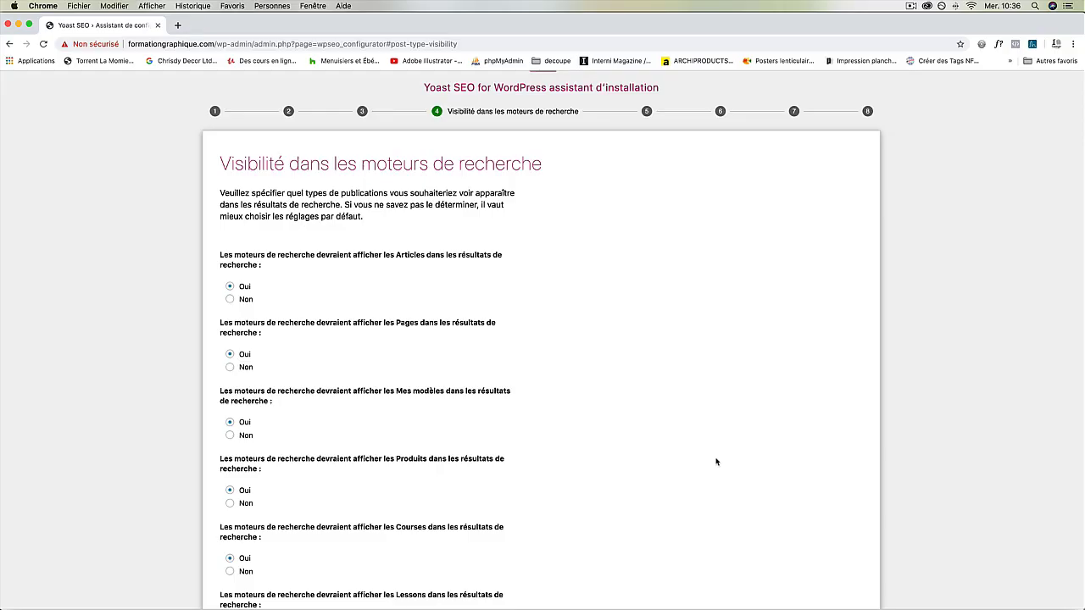
scroll(716, 462, down, 5)
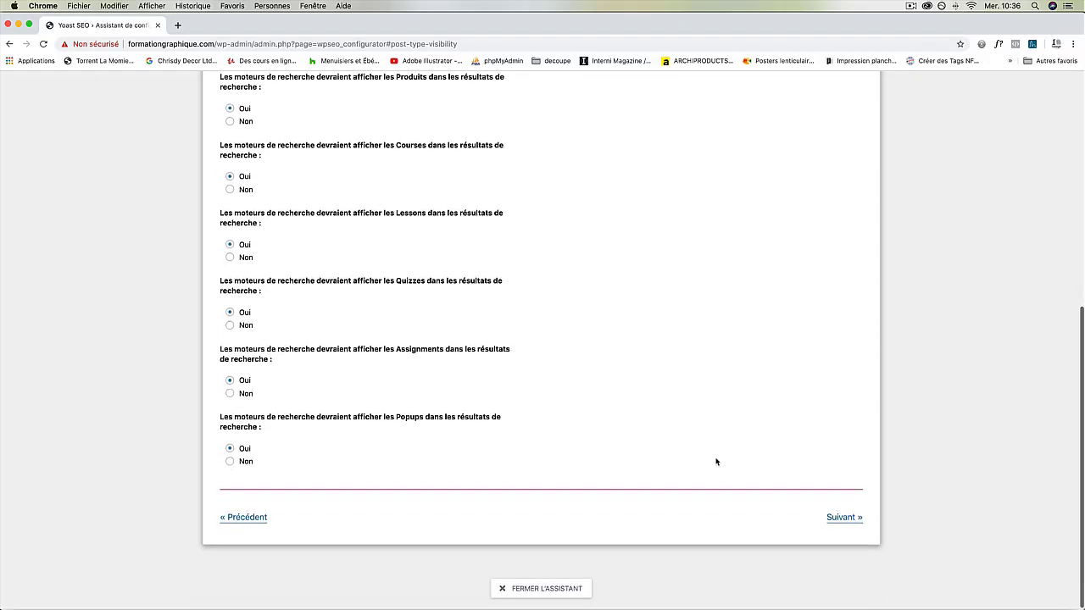
scroll(716, 462, up, 2)
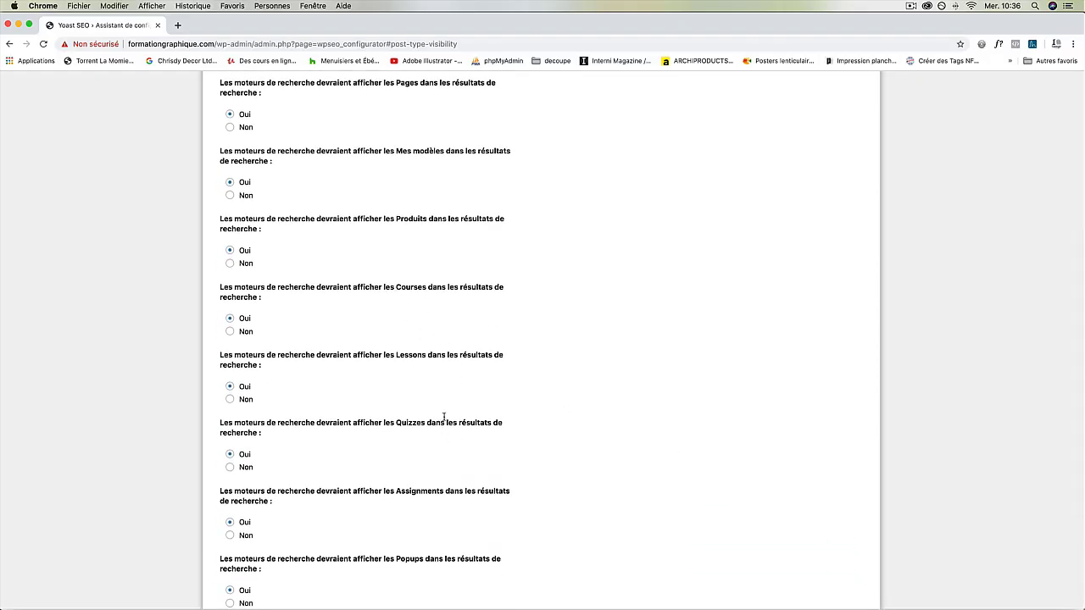
scroll(514, 371, up, 5)
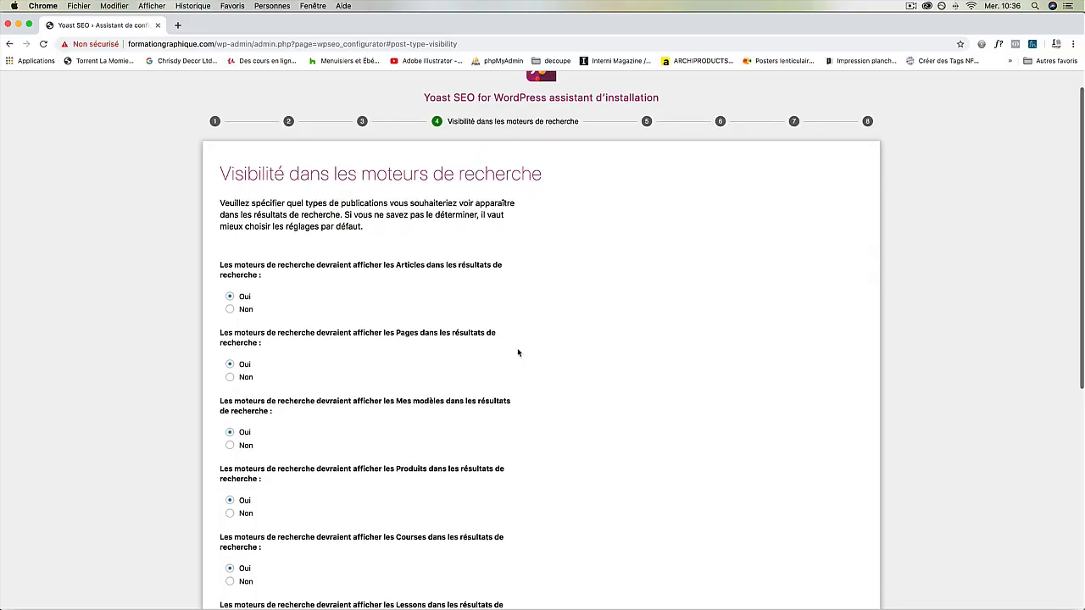
scroll(517, 347, down, 3)
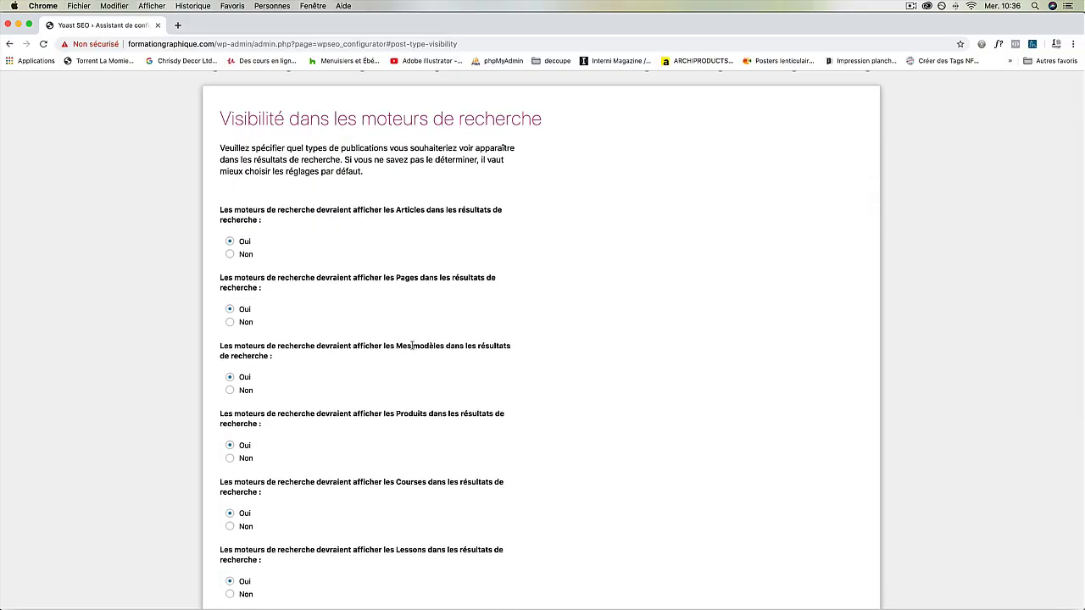
scroll(474, 364, down, 2)
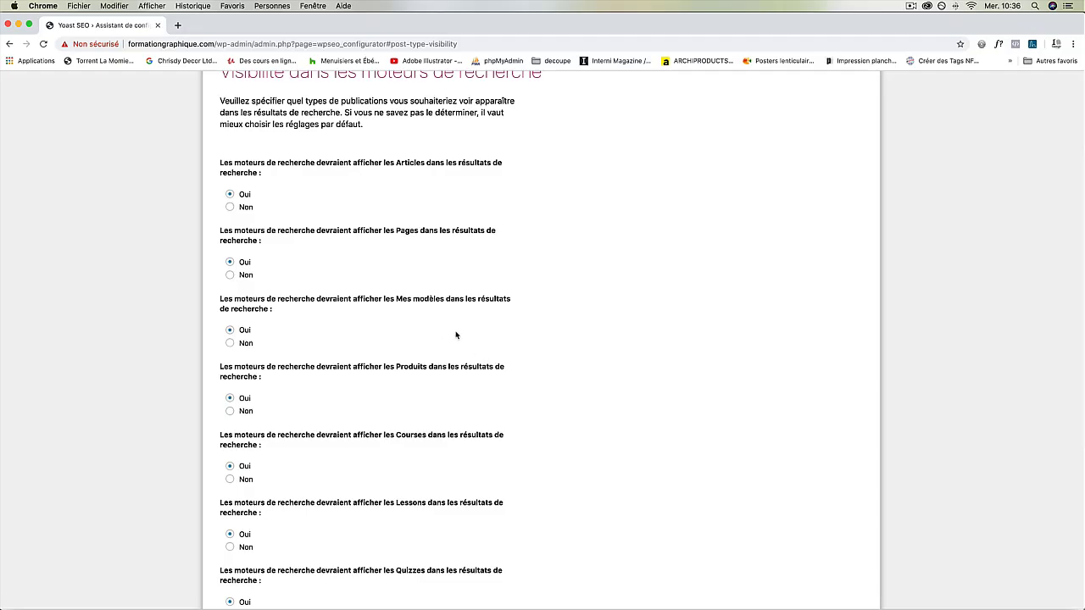
click(229, 343)
scroll(399, 333, down, 4)
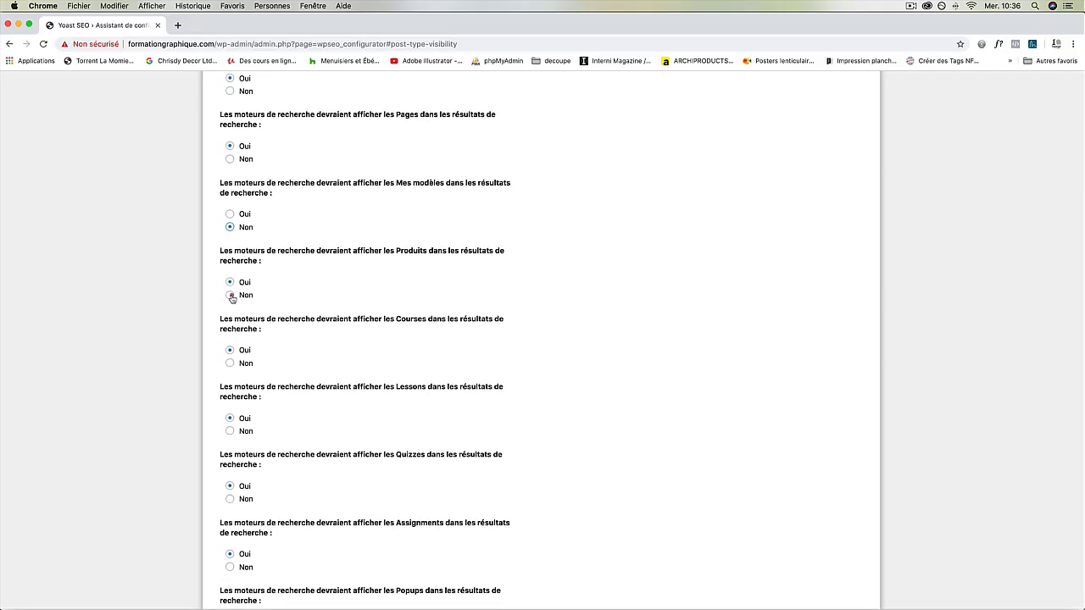
click(230, 295)
Set the search visibility of Quizzes, Assignments and Popups to Non
scroll(411, 317, down, 2)
scroll(423, 344, down, 3)
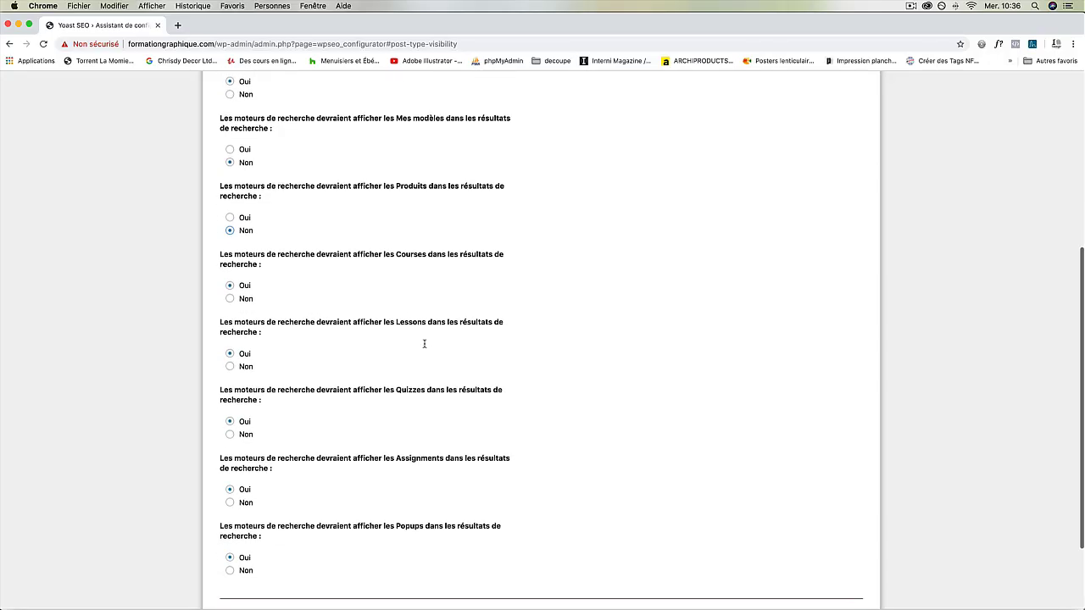
click(230, 385)
scroll(350, 339, down, 2)
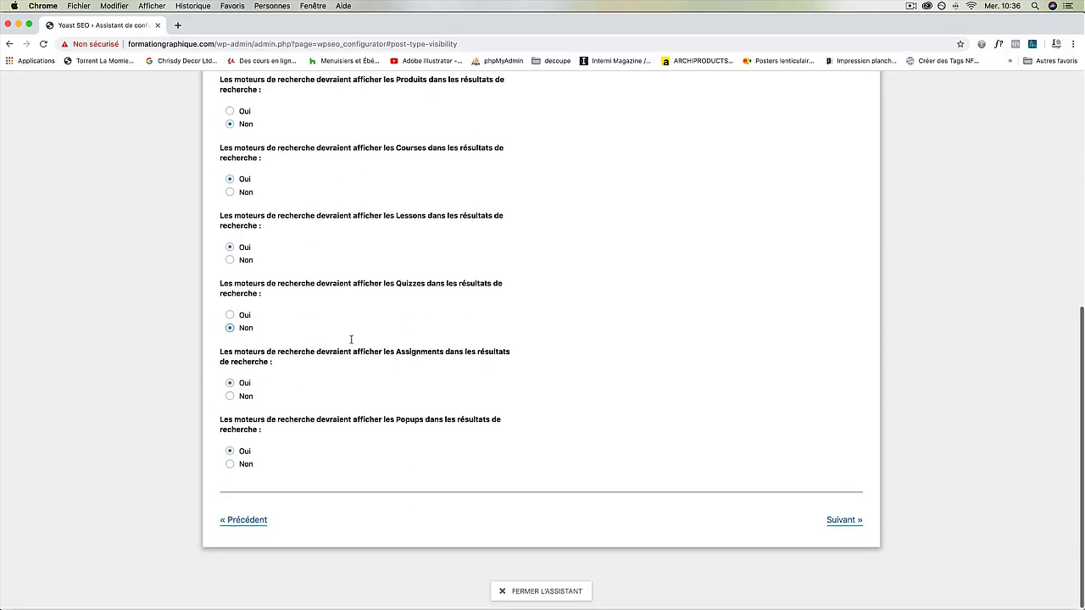
click(230, 397)
scroll(395, 380, down, 1)
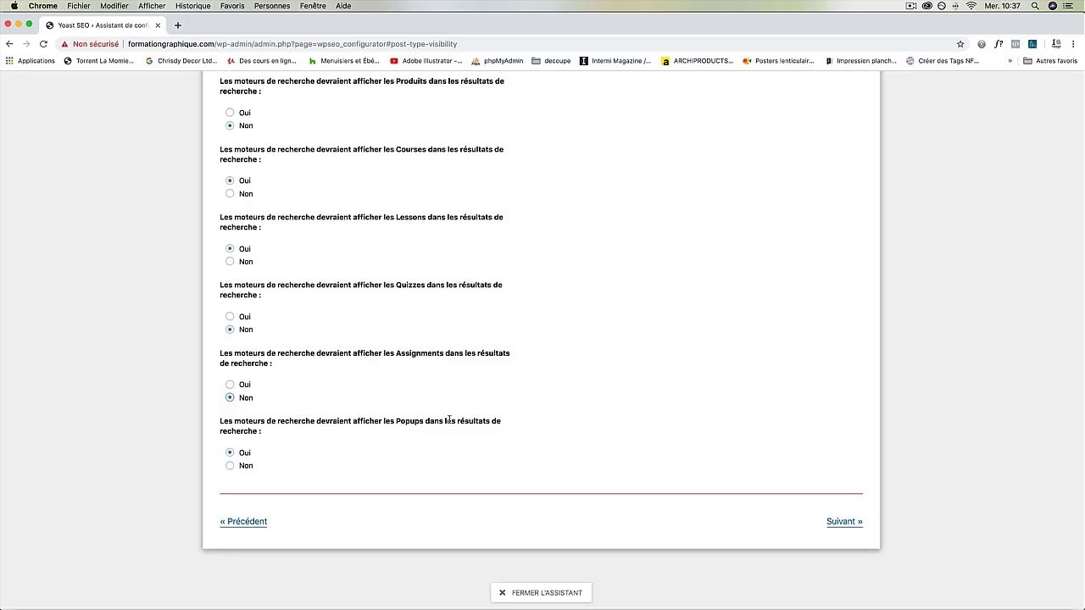
click(230, 466)
Review the search visibility choices for all content types, from Articles through Popups
scroll(440, 230, up, 3)
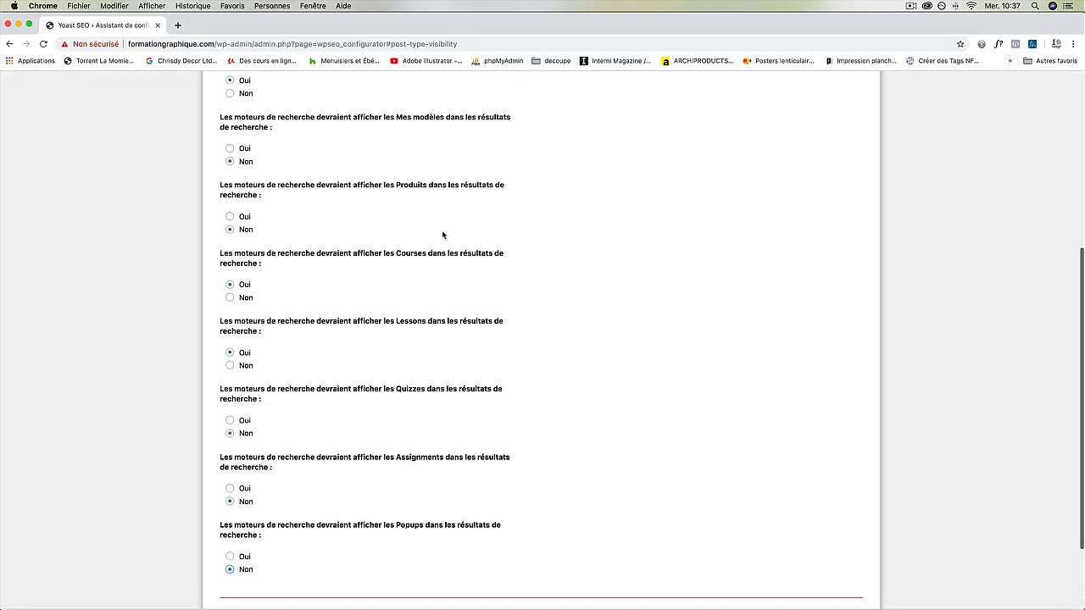
scroll(475, 242, up, 2)
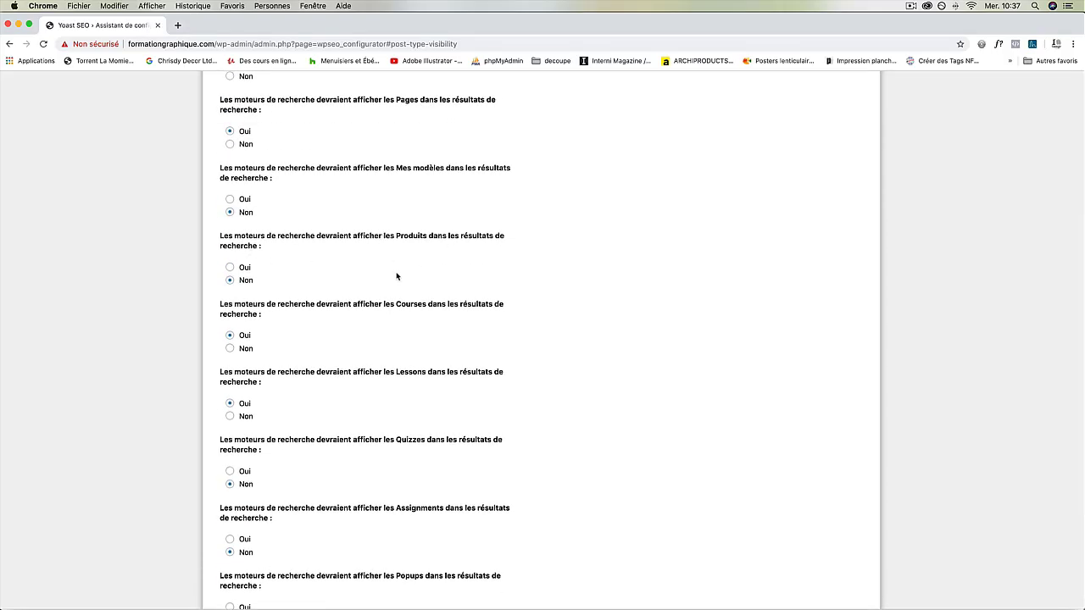
scroll(396, 275, down, 2)
scroll(397, 276, down, 3)
scroll(466, 303, up, 2)
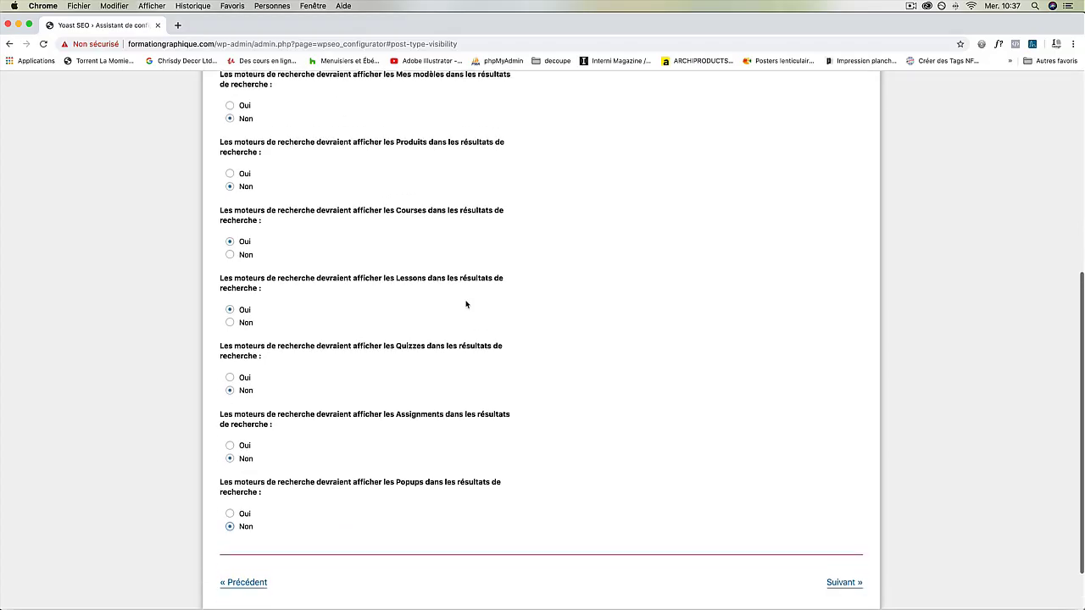
scroll(465, 304, up, 5)
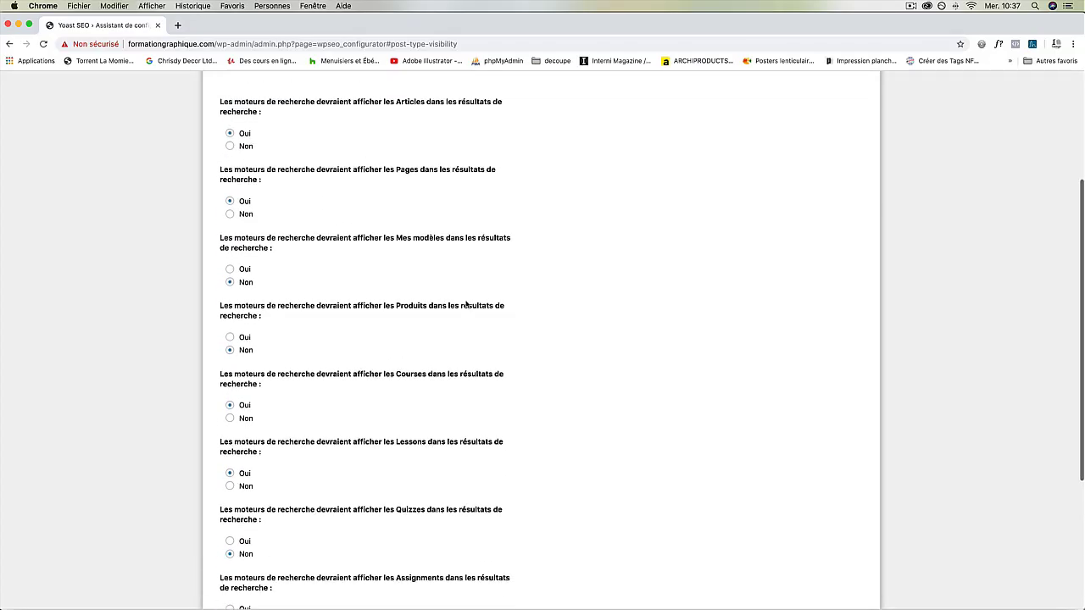
scroll(470, 306, down, 7)
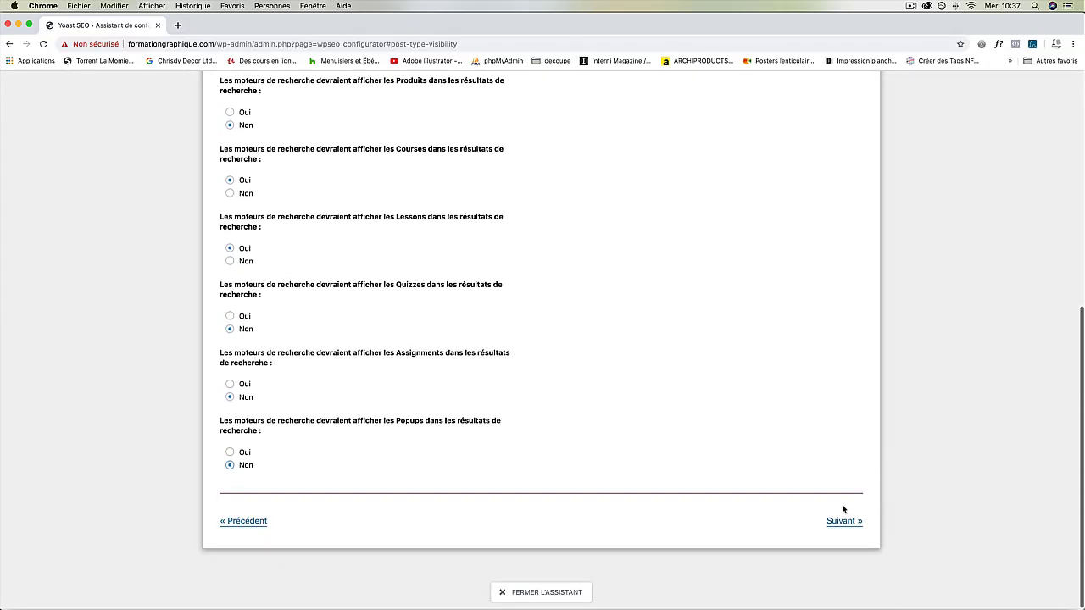
Accept the search visibility choices, keep the multiple authors option at Non and continue to the title settings
click(845, 521)
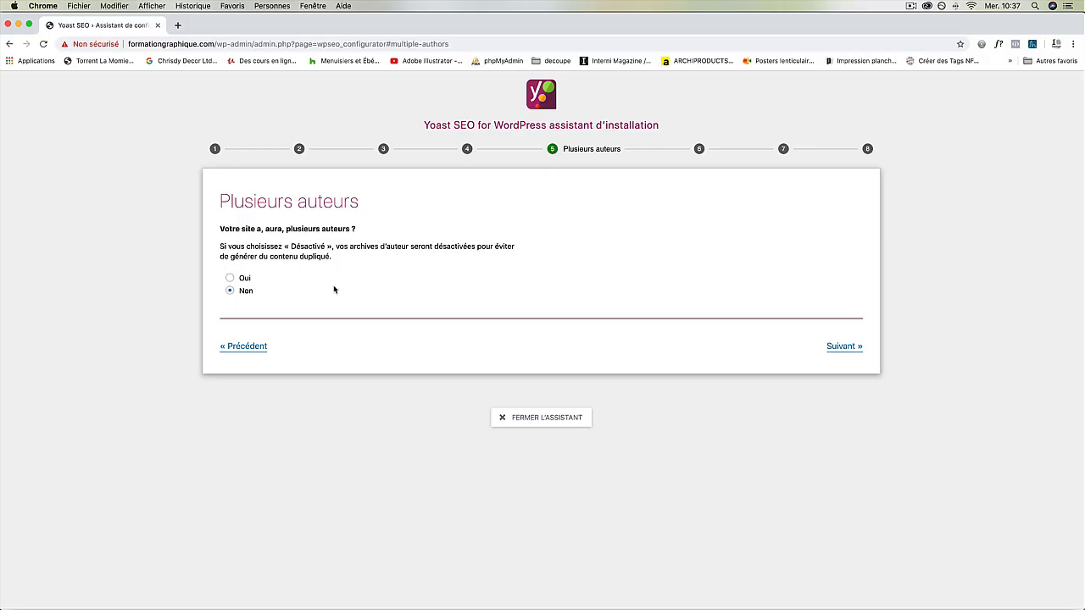
click(844, 346)
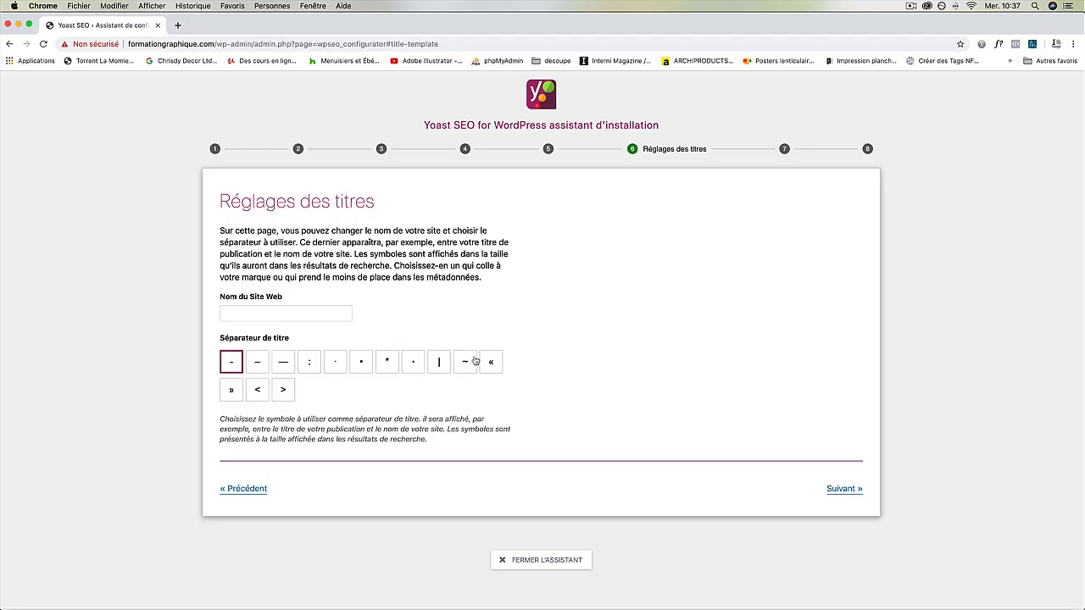
Set the website name to "Formation Graphique Vidéos" with the vertical bar "|" as title separator, and continue to the newsletter stage
click(253, 316)
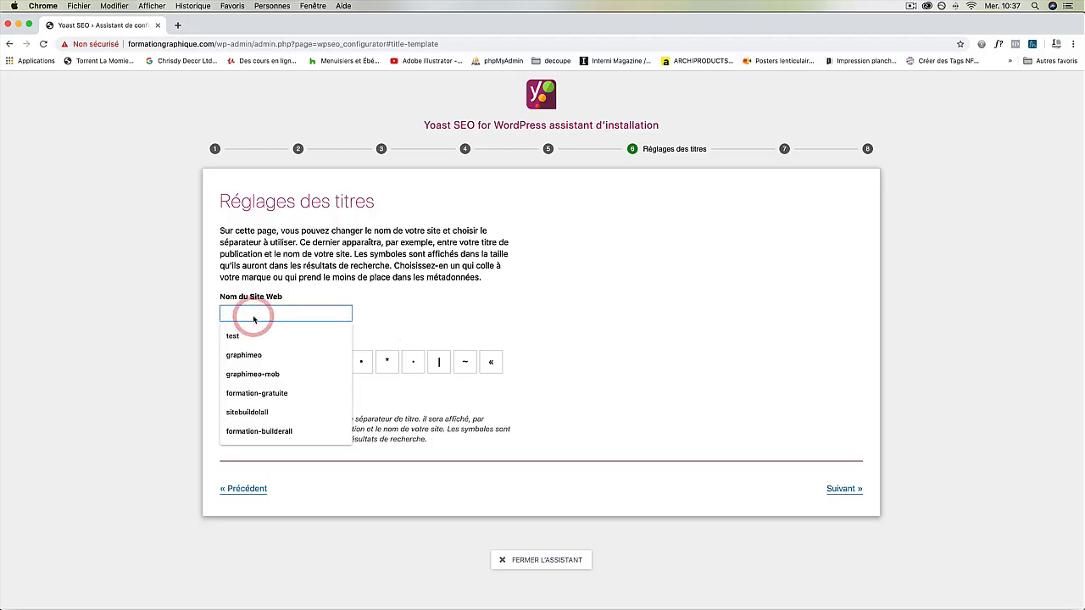
key(shift)
text(Formaton)
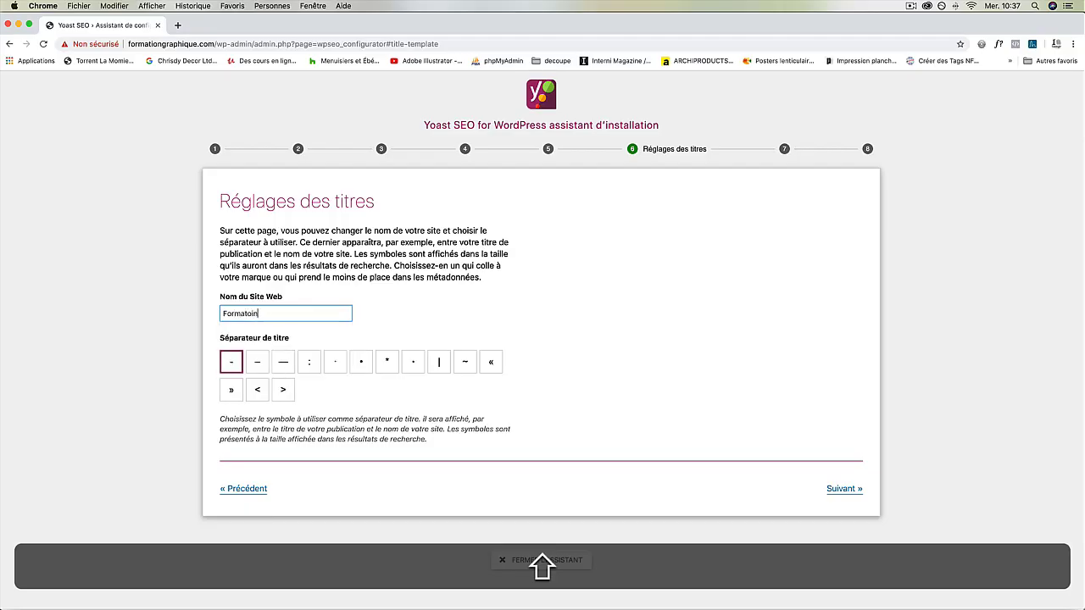
key(BackSpace)
key(BackSpace)
text(ion Graphique Vidéos)
click(433, 363)
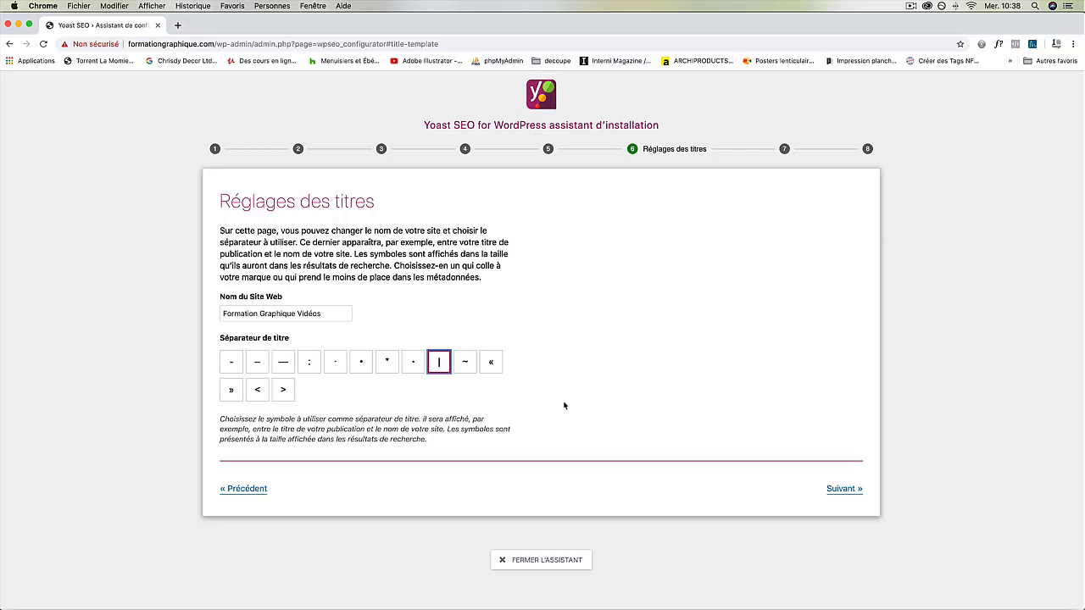
click(851, 491)
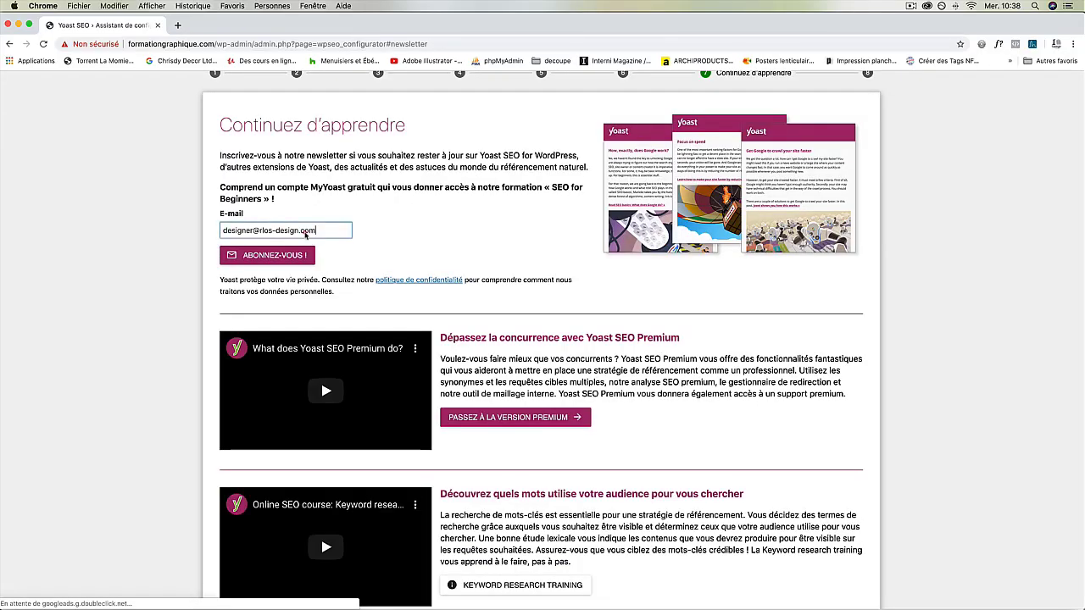
Clear the newsletter e-mail field, continue without subscribing and close the completed configuration assistant
drag(317, 233, 221, 230)
key(BackSpace)
scroll(663, 297, down, 5)
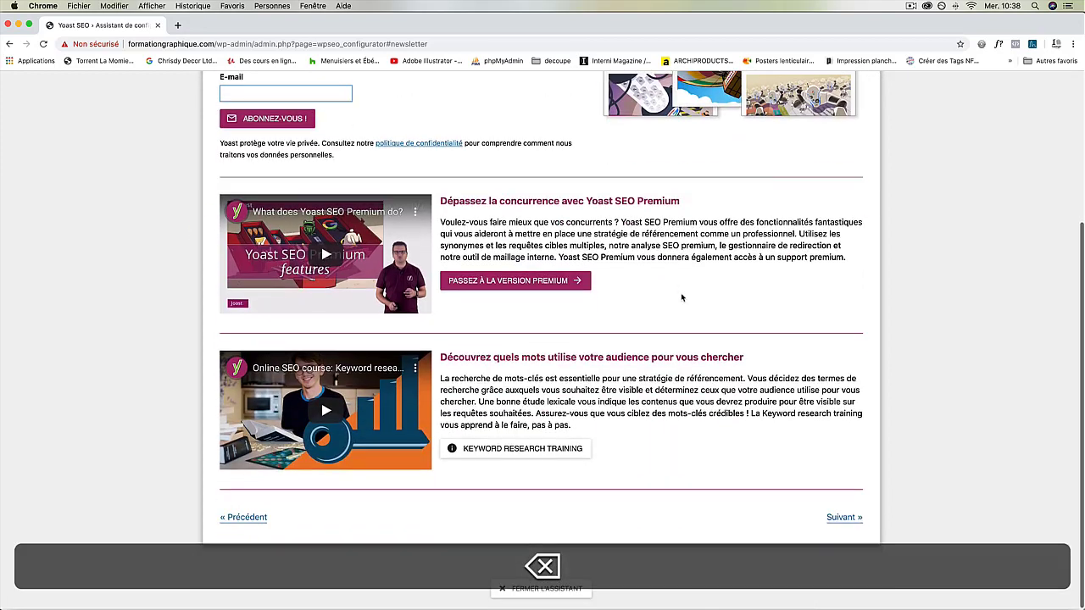
click(844, 522)
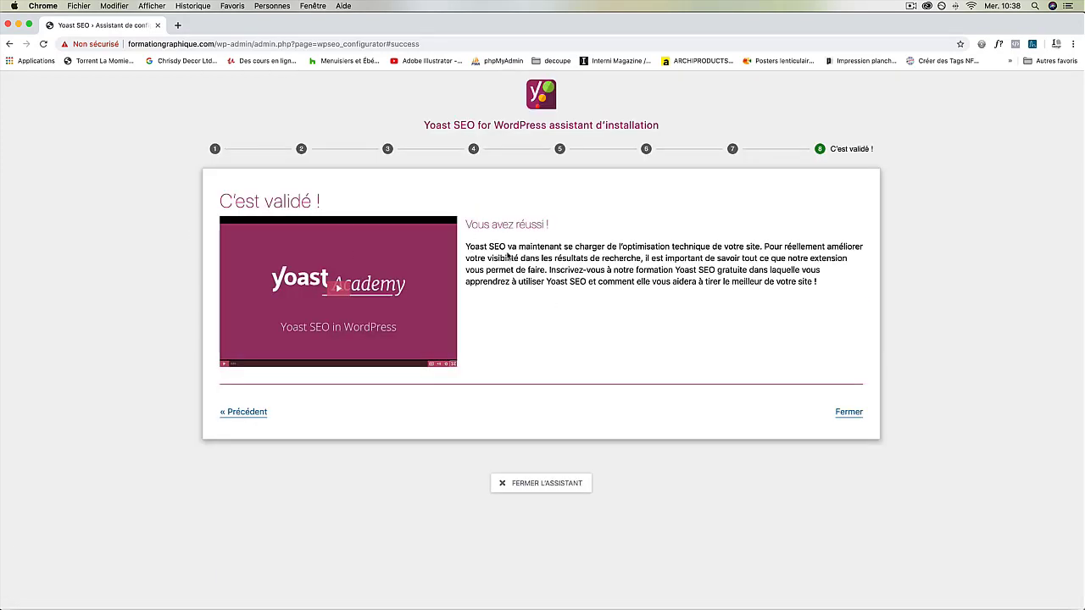
click(849, 413)
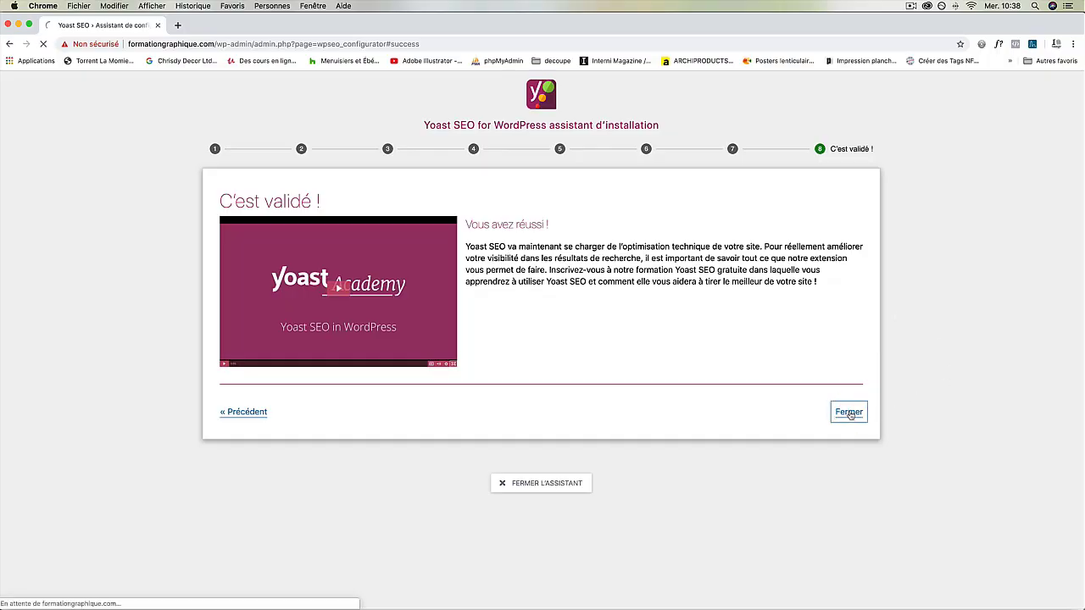